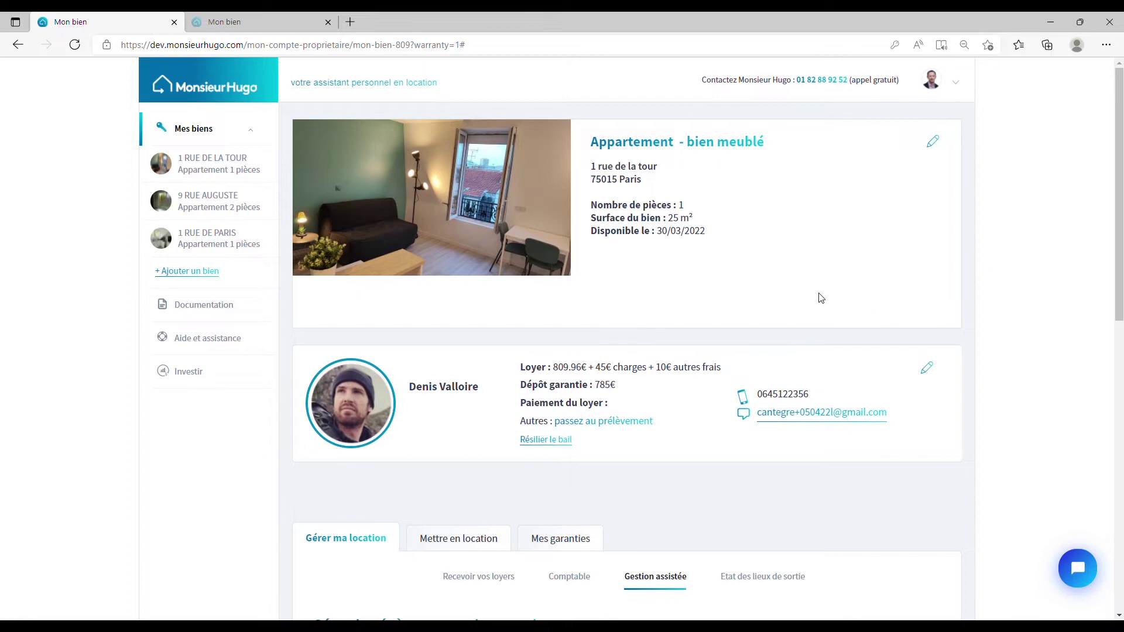
- Open the Gestion assistée section under Gérer ma location for the furnished apartment
scroll(808, 297, "down", 3)
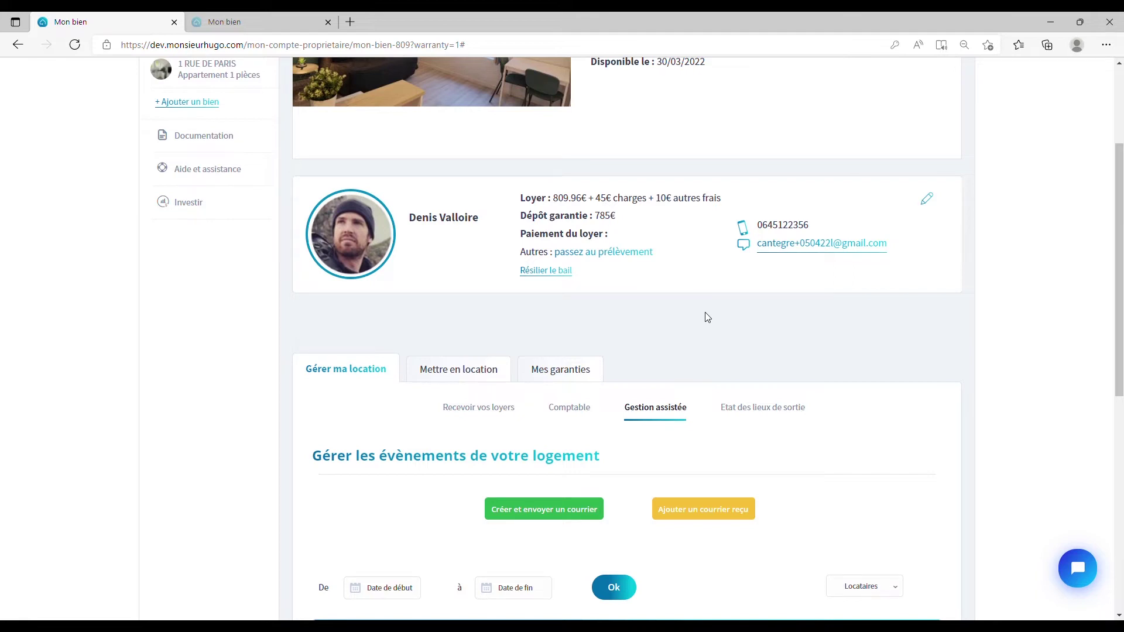
scroll(708, 310, "down", 1)
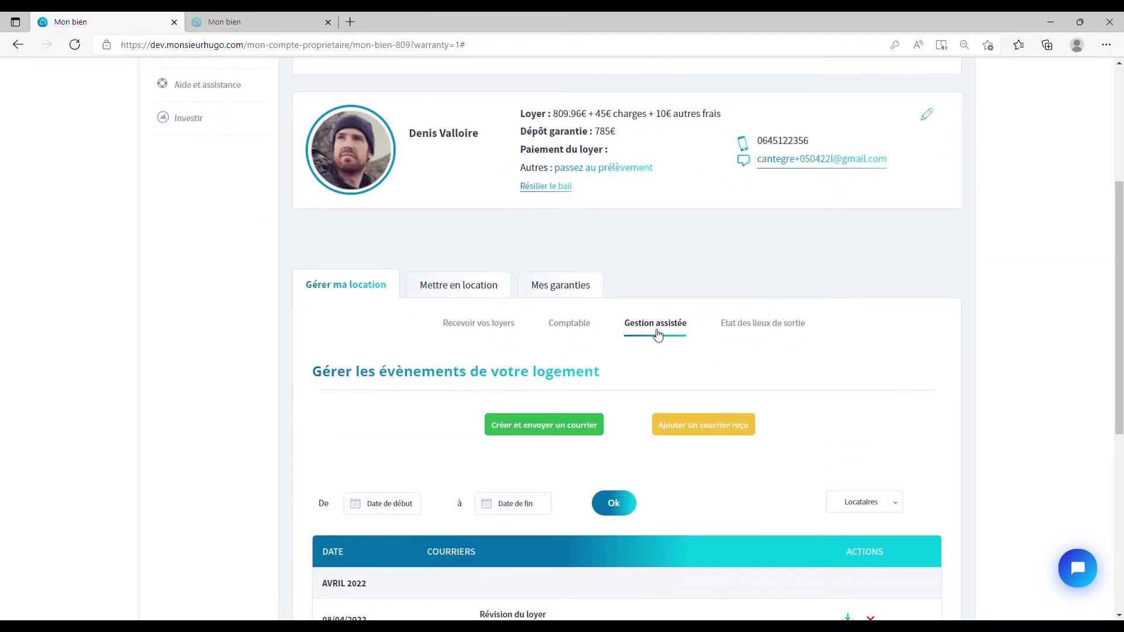
scroll(656, 331, "down", 1)
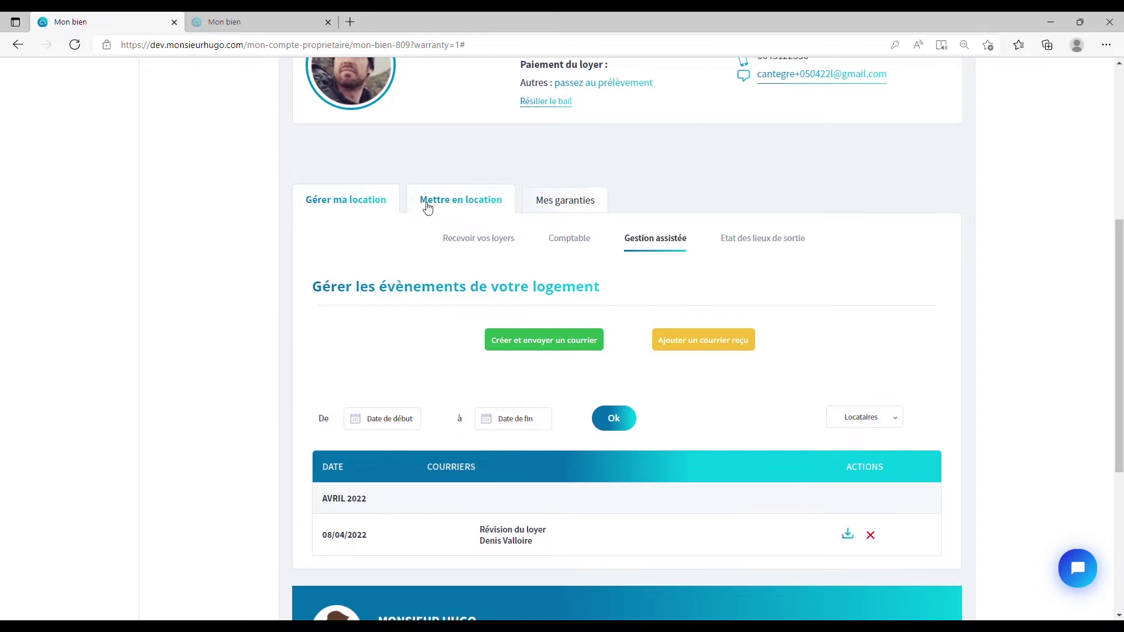
left_click(359, 204)
scroll(357, 111, "down", 1)
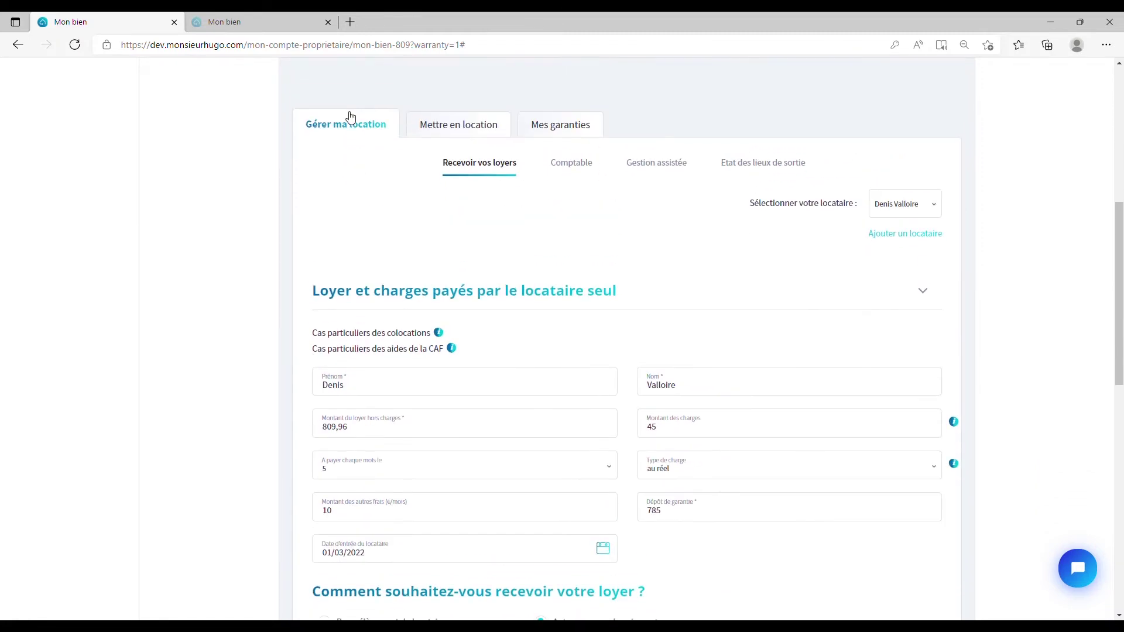
left_click(644, 170)
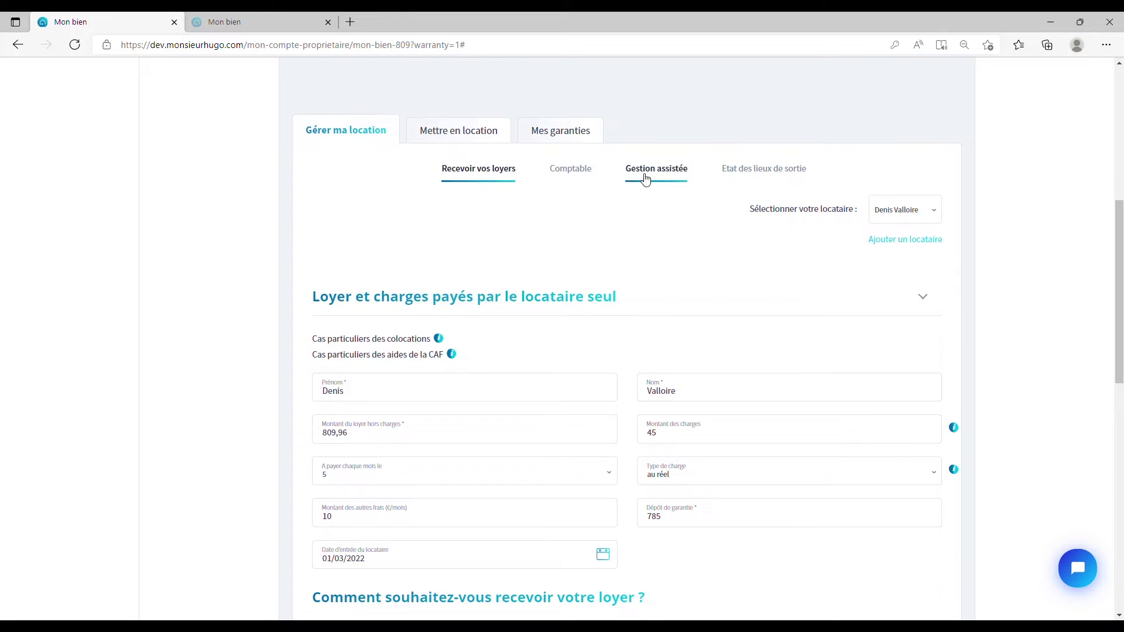
scroll(601, 181, "down", 1)
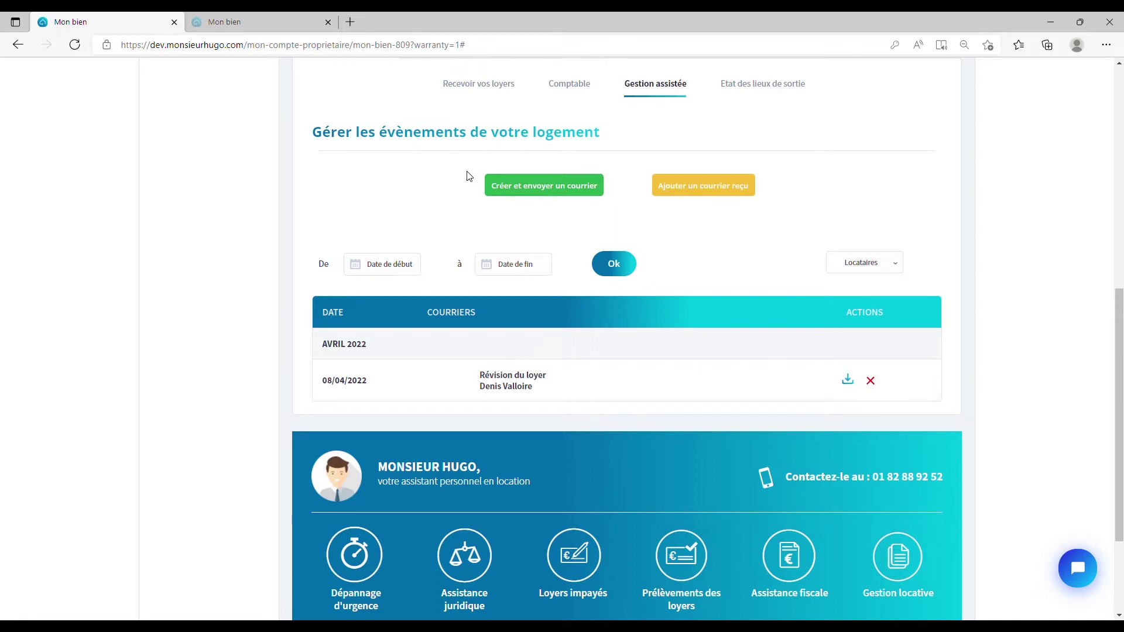
- Start a new letter of type Régulariser les charges addressed to the current tenant
left_click(509, 193)
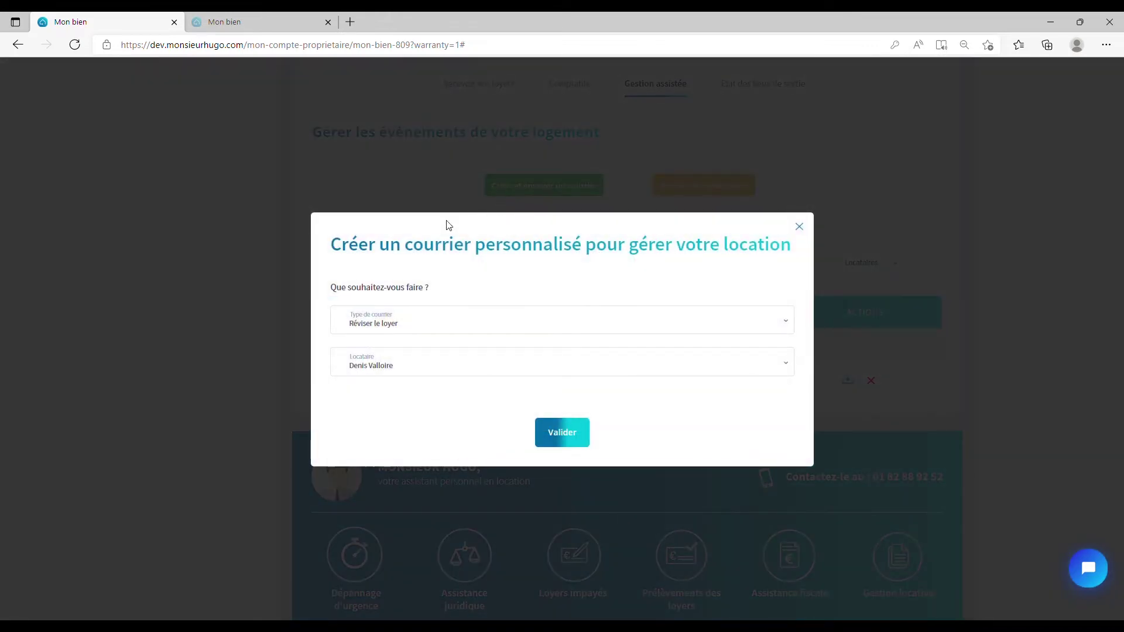
left_click(411, 331)
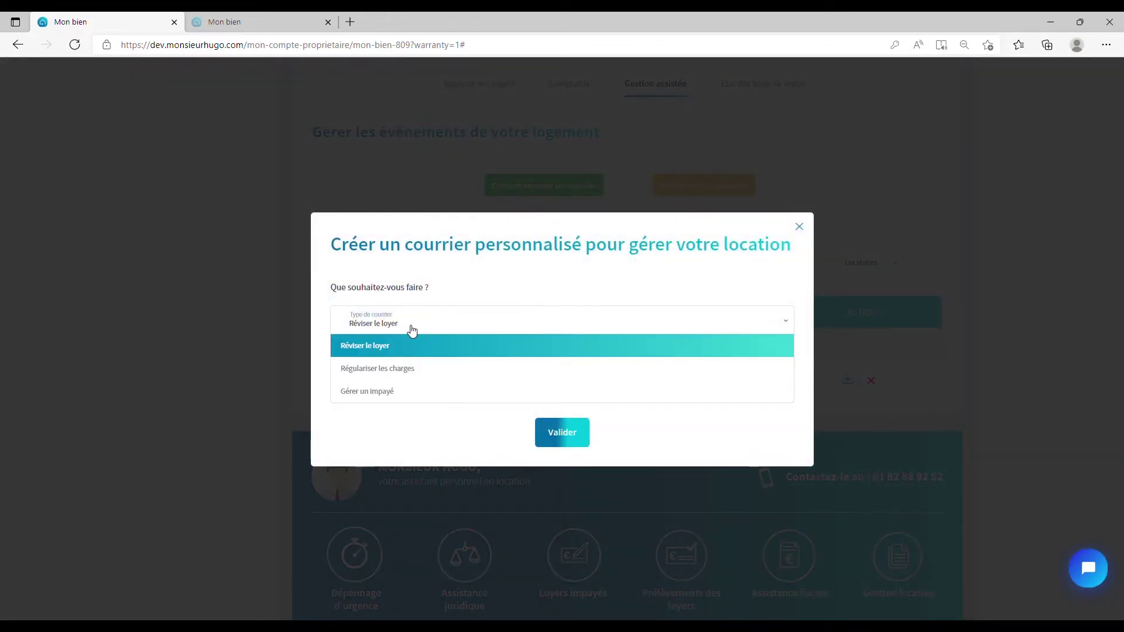
left_click(362, 378)
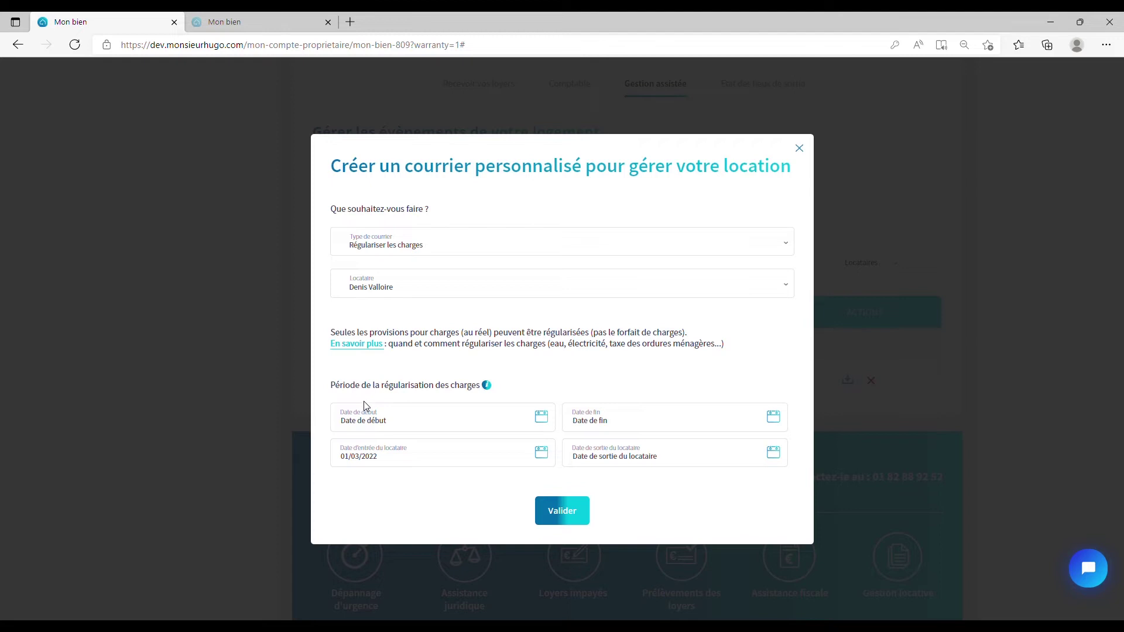
left_click(403, 283)
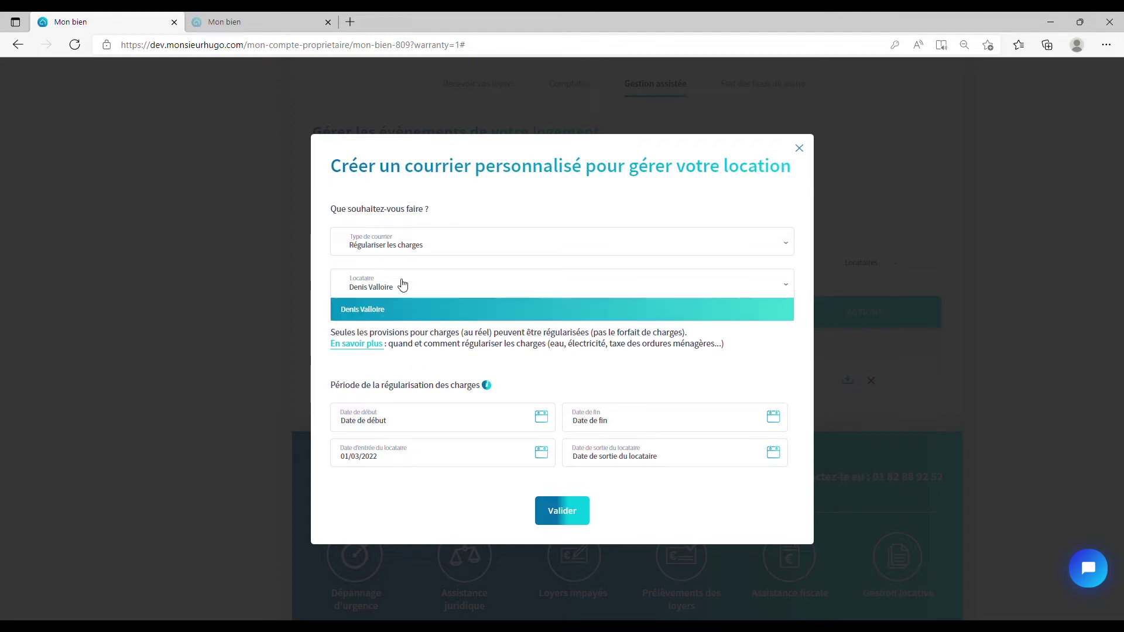
left_click(374, 314)
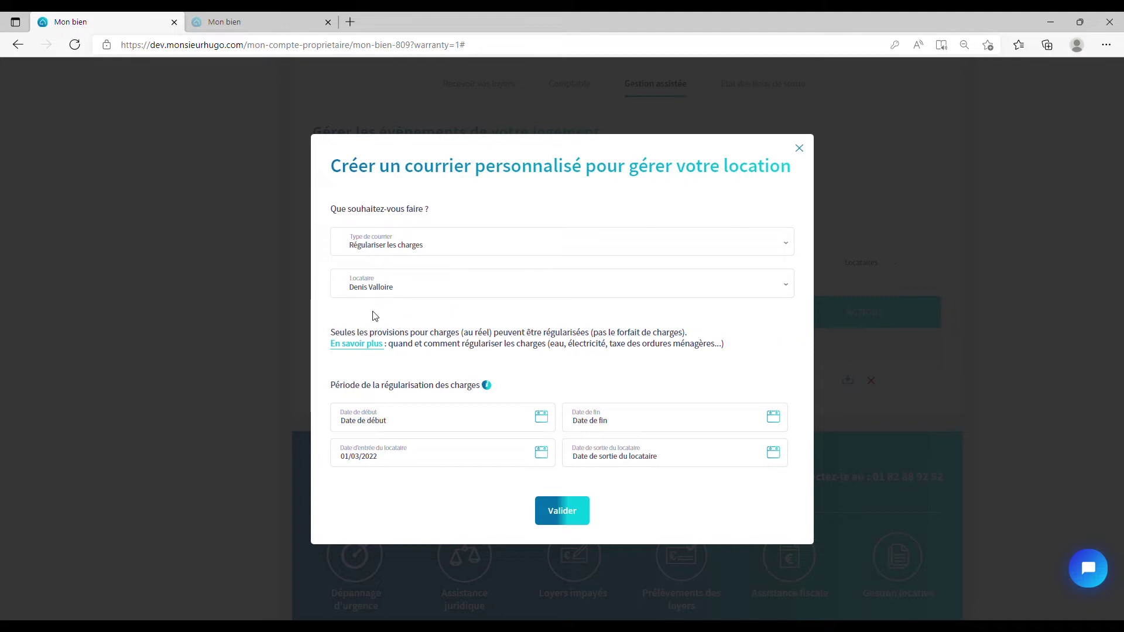
- Set the charge regularisation period to start on 01/04/2021 and end on 31/03/2022
left_click(374, 423)
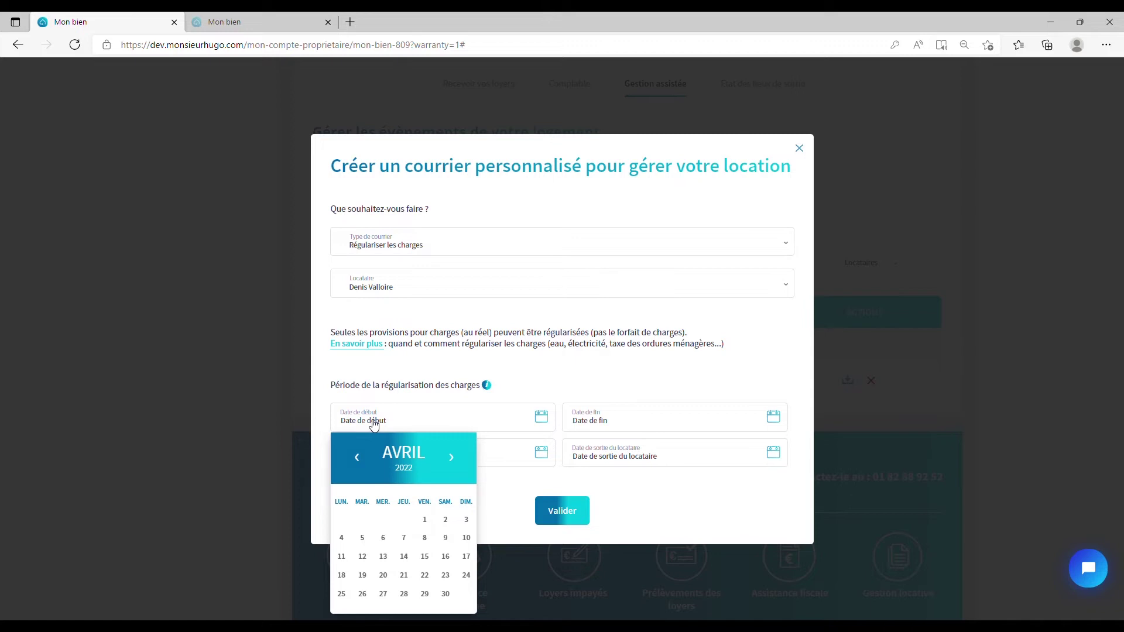
left_click(408, 469)
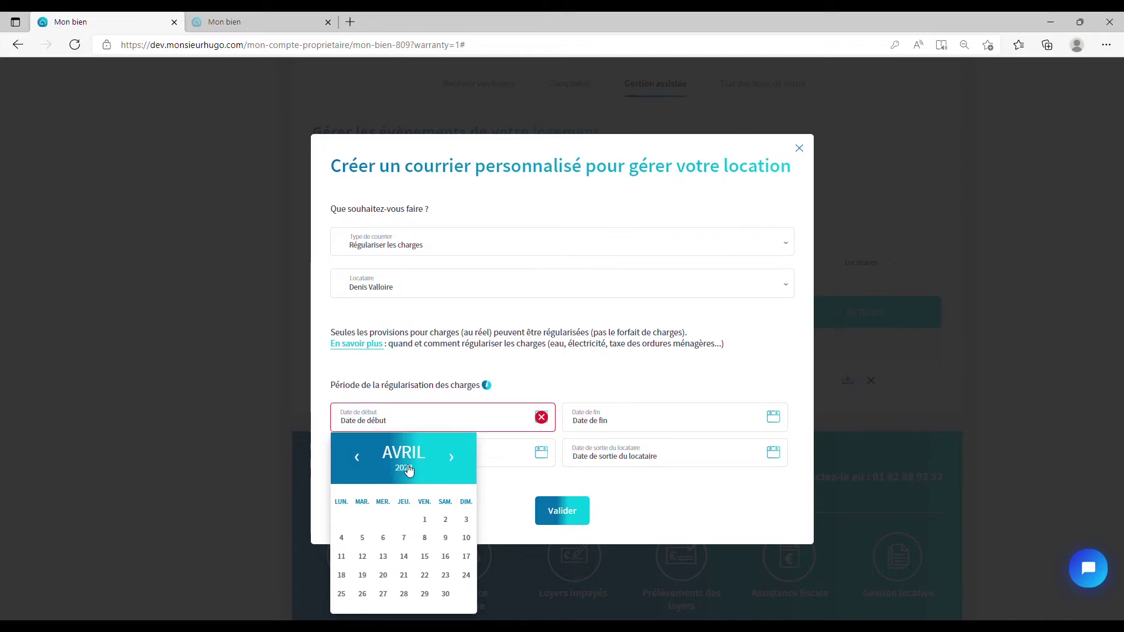
scroll(410, 448, "down", 1)
left_click(404, 520)
left_click(635, 469)
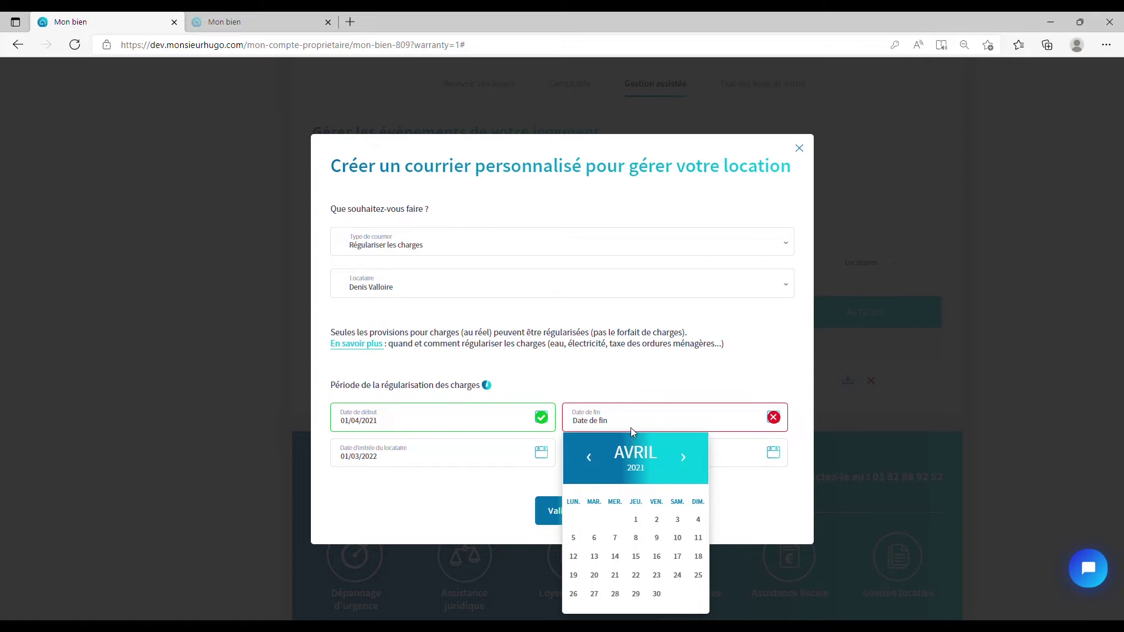
left_click(682, 457)
left_click(588, 457)
left_click(589, 457)
left_click(636, 594)
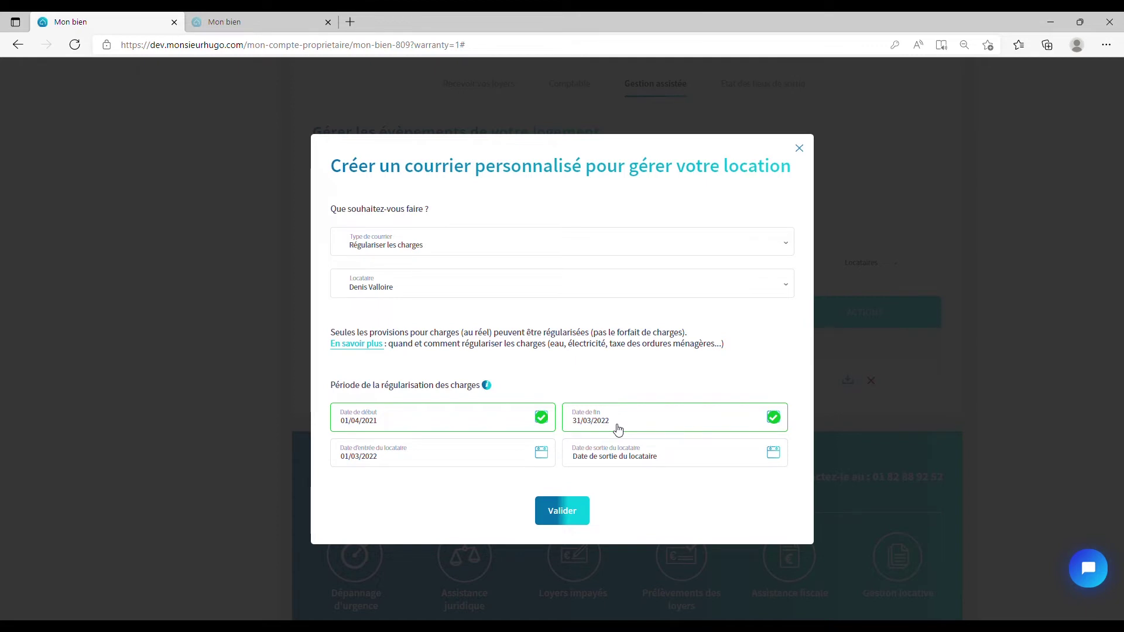
- Set the tenant's entry date to 01/06/2021, leave the exit date empty, and validate the letter settings
left_click(383, 466)
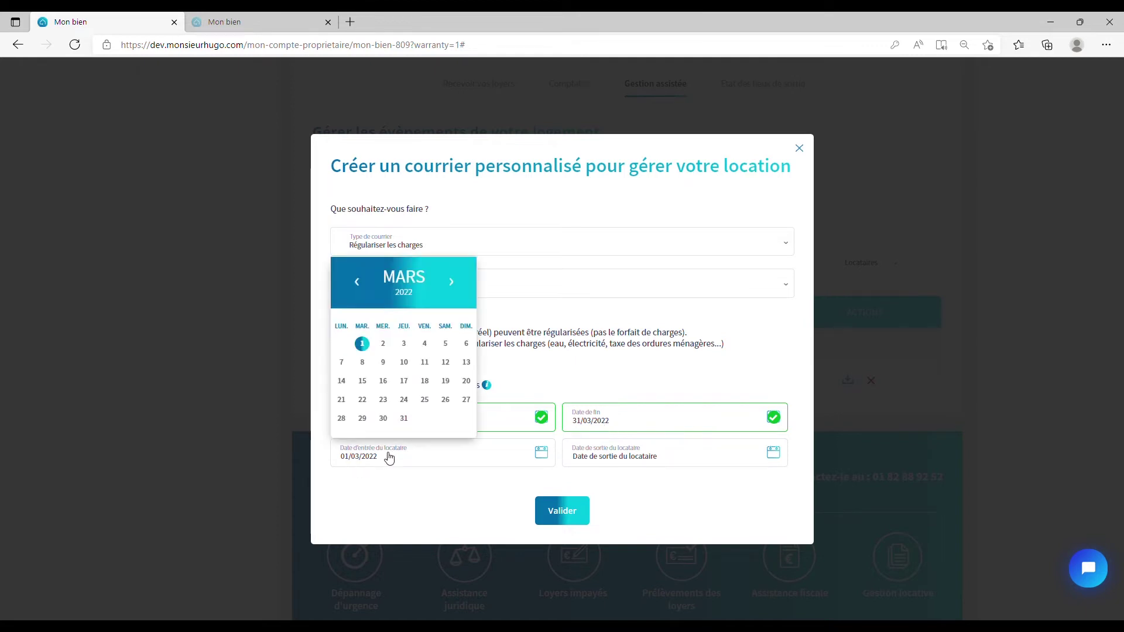
left_click(410, 294)
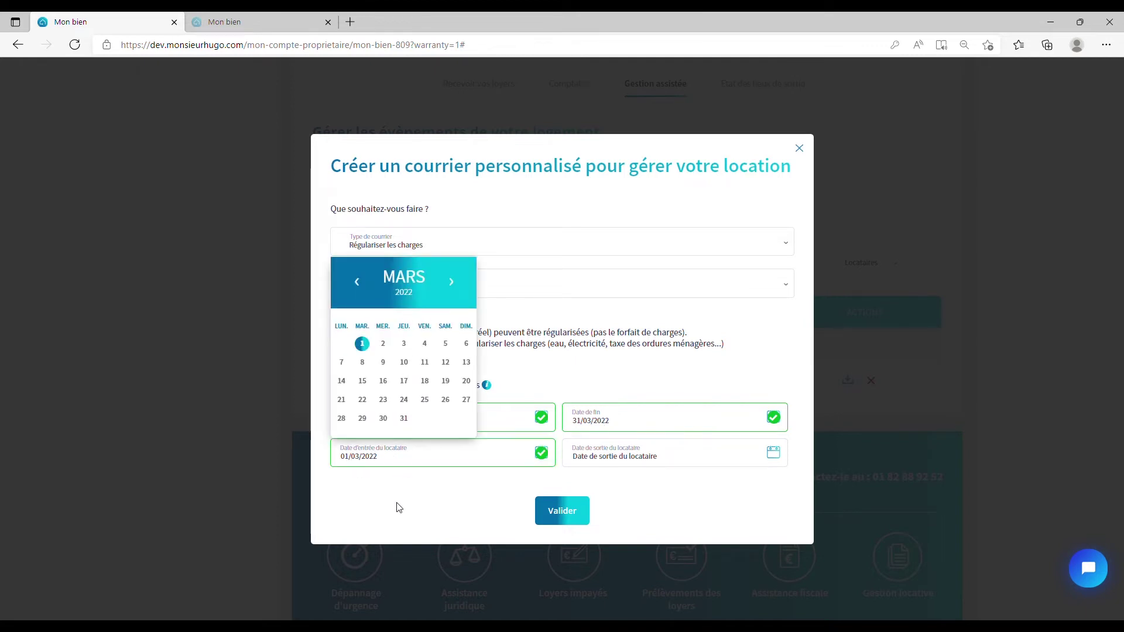
left_click(455, 292)
left_click(456, 293)
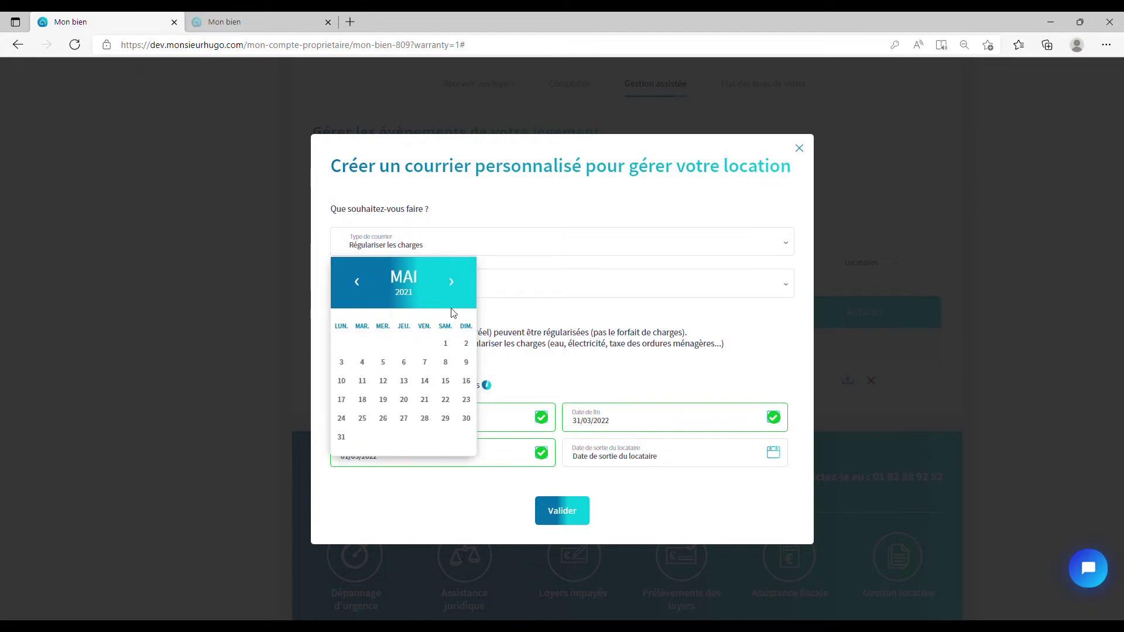
left_click(452, 292)
left_click(363, 344)
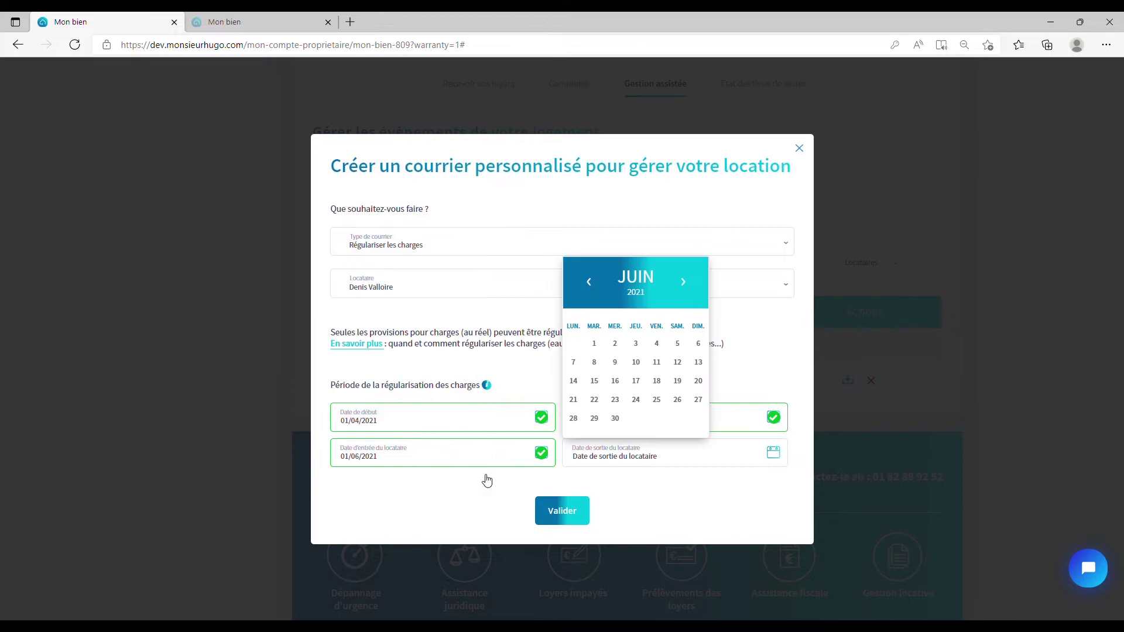
left_click(599, 451)
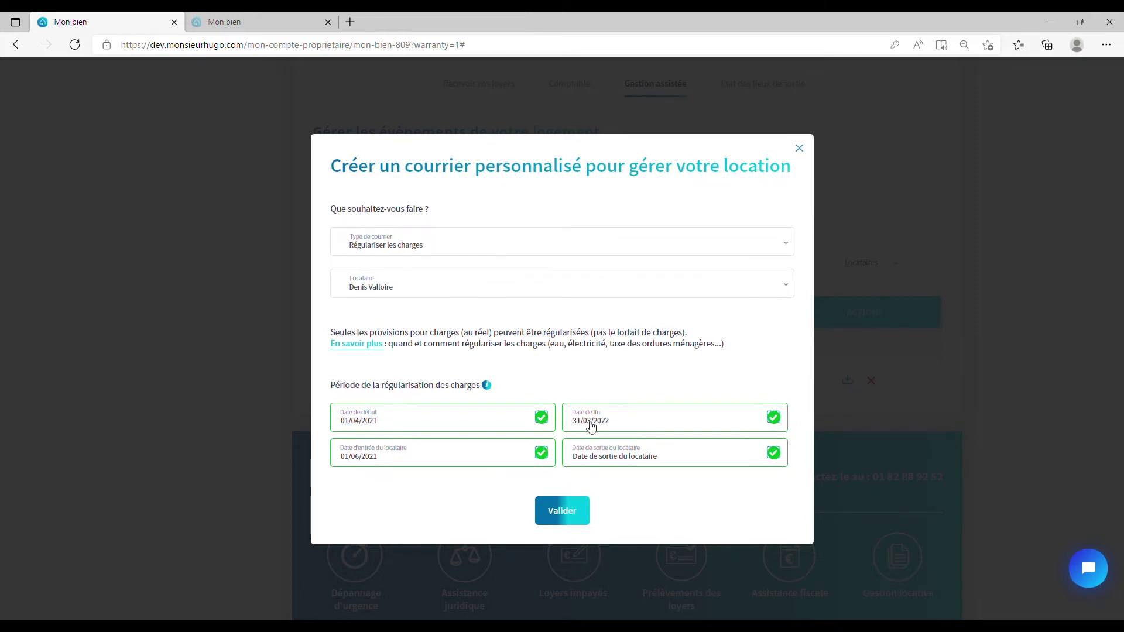
left_click(557, 511)
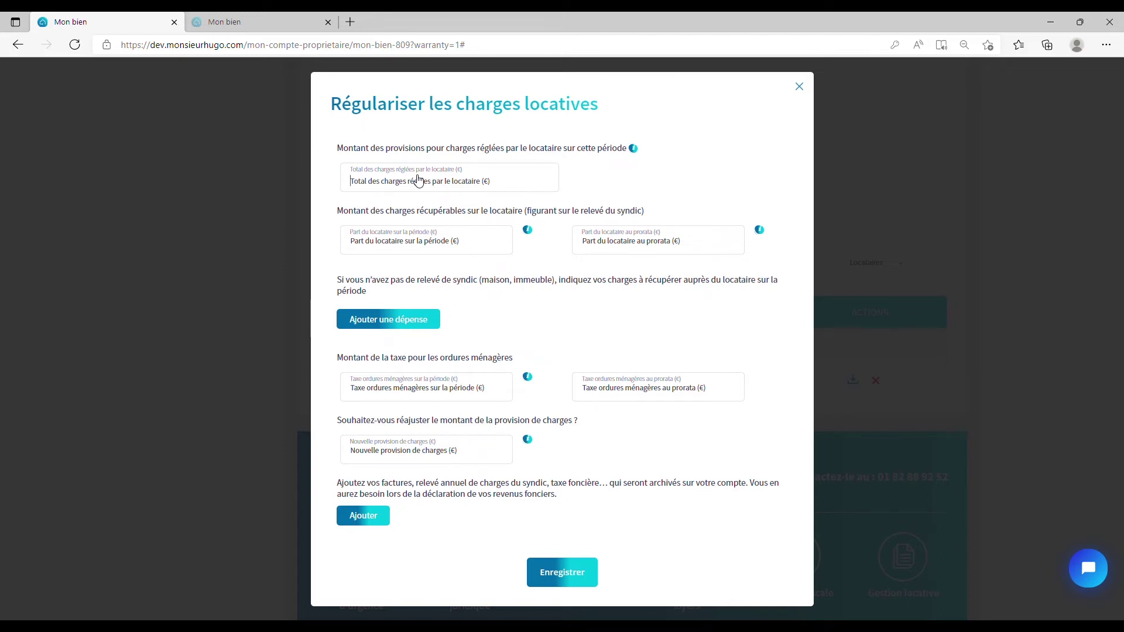
- Enter 300 € as the total charges paid by the tenant and 250 € as the tenant's share for the period
type("300")
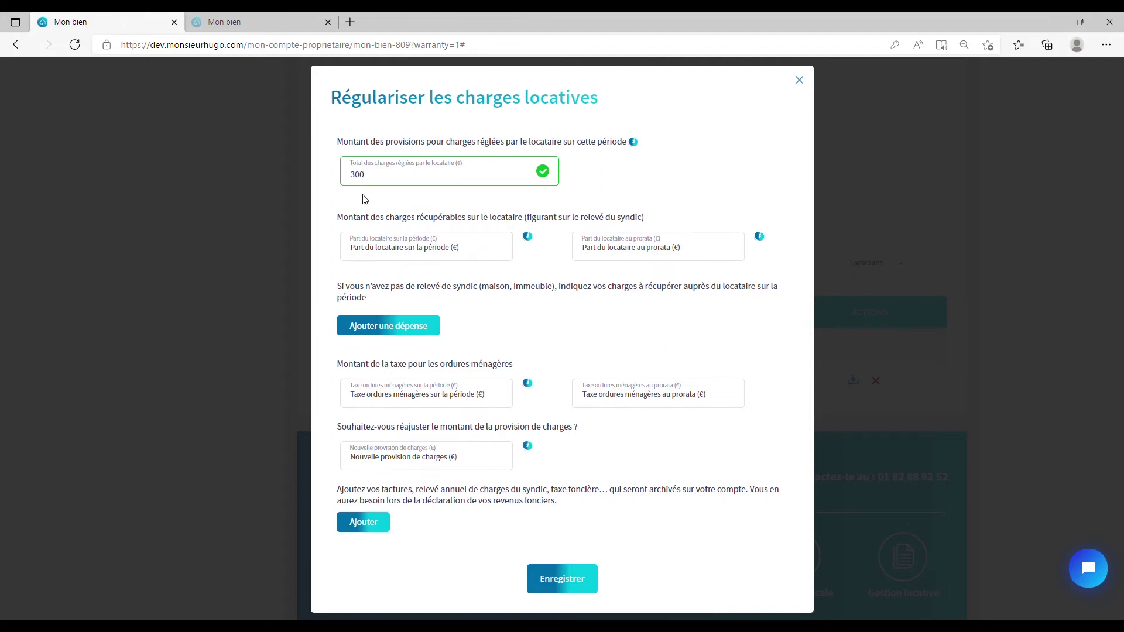
left_click(386, 245)
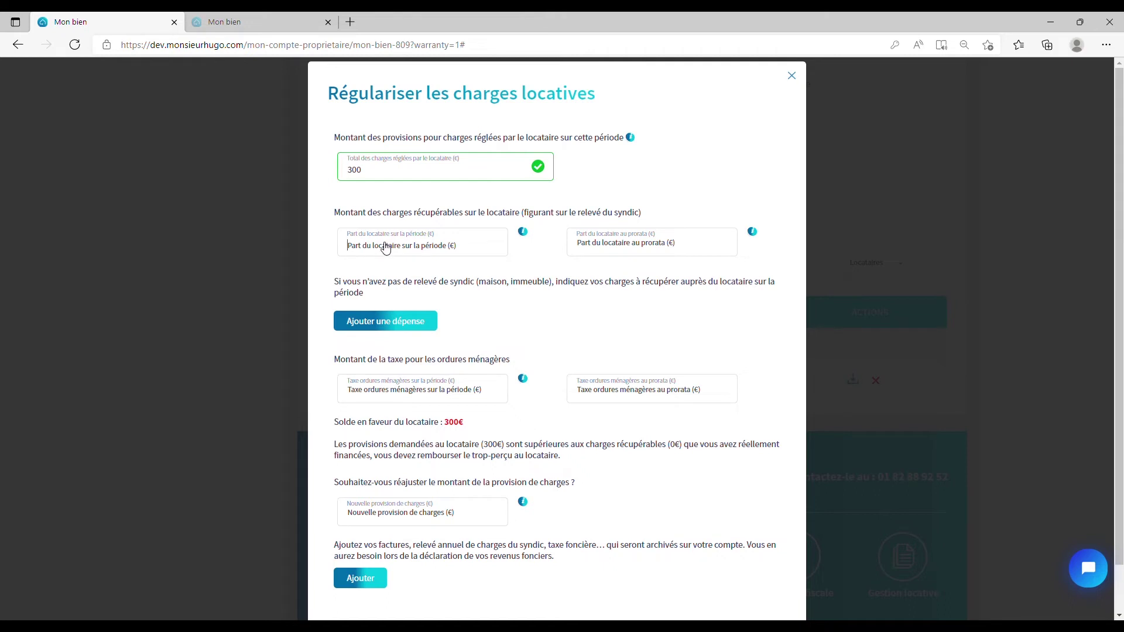
type("250")
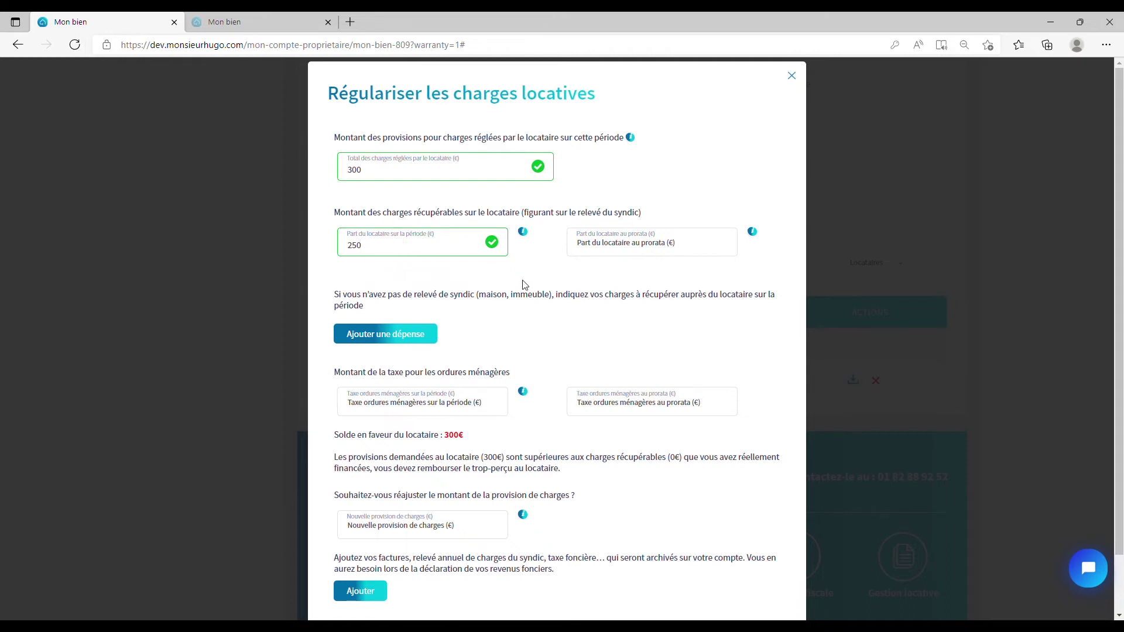
left_click(609, 265)
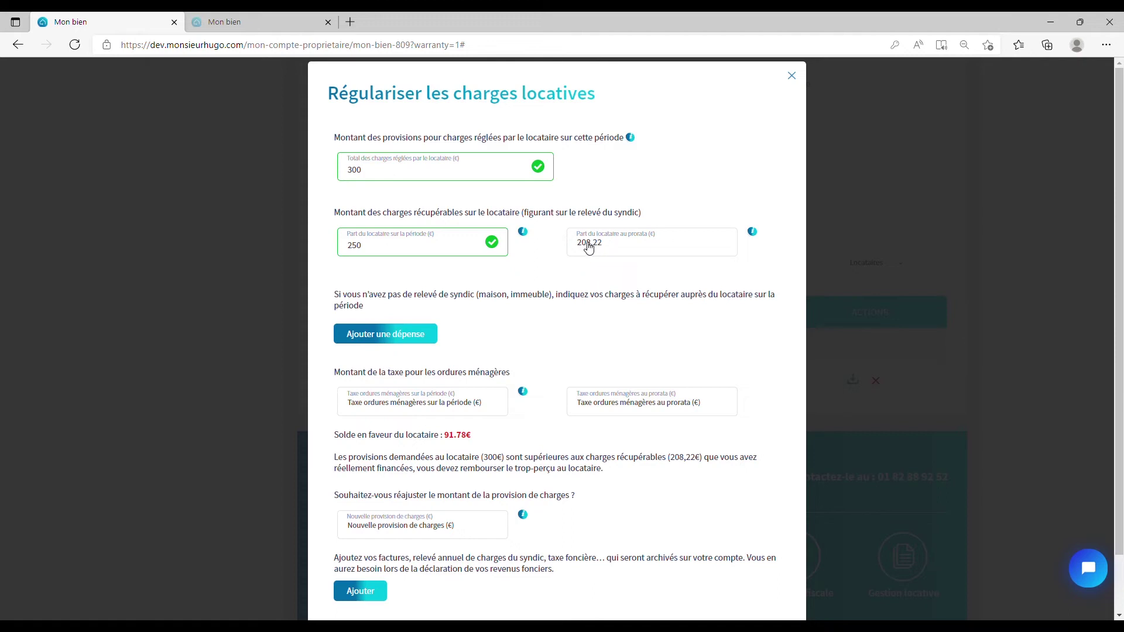
left_click_drag(603, 245, 581, 246)
left_click(584, 278)
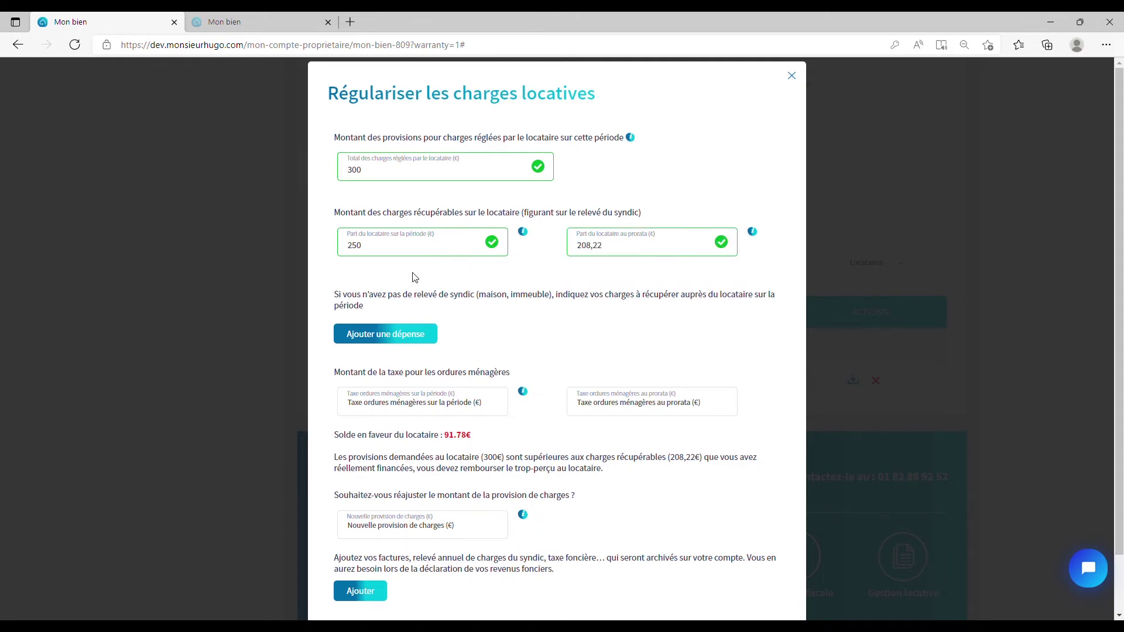
- Add a recoverable expense named "eau" with an amount of 550 € for the period
scroll(413, 273, "down", 1)
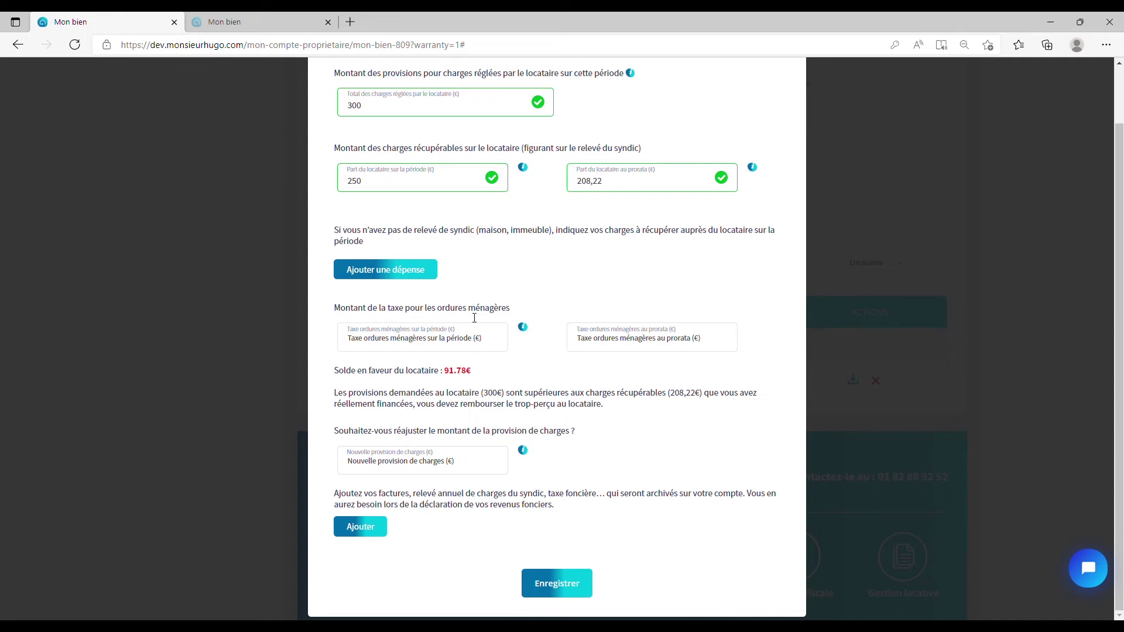
left_click(401, 269)
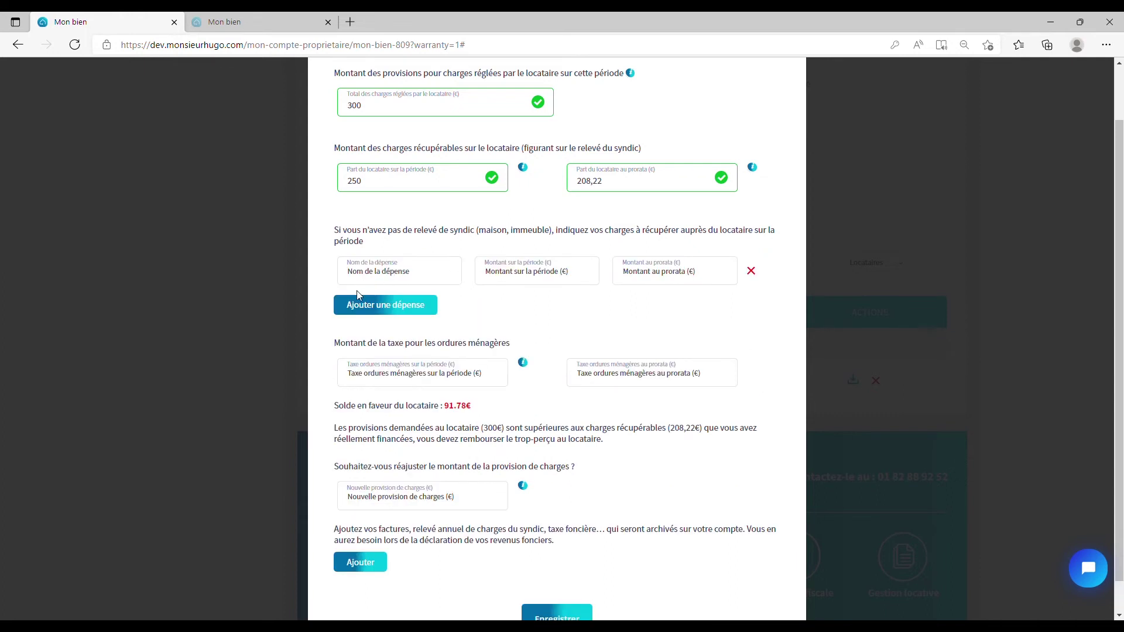
left_click(385, 280)
type("eau")
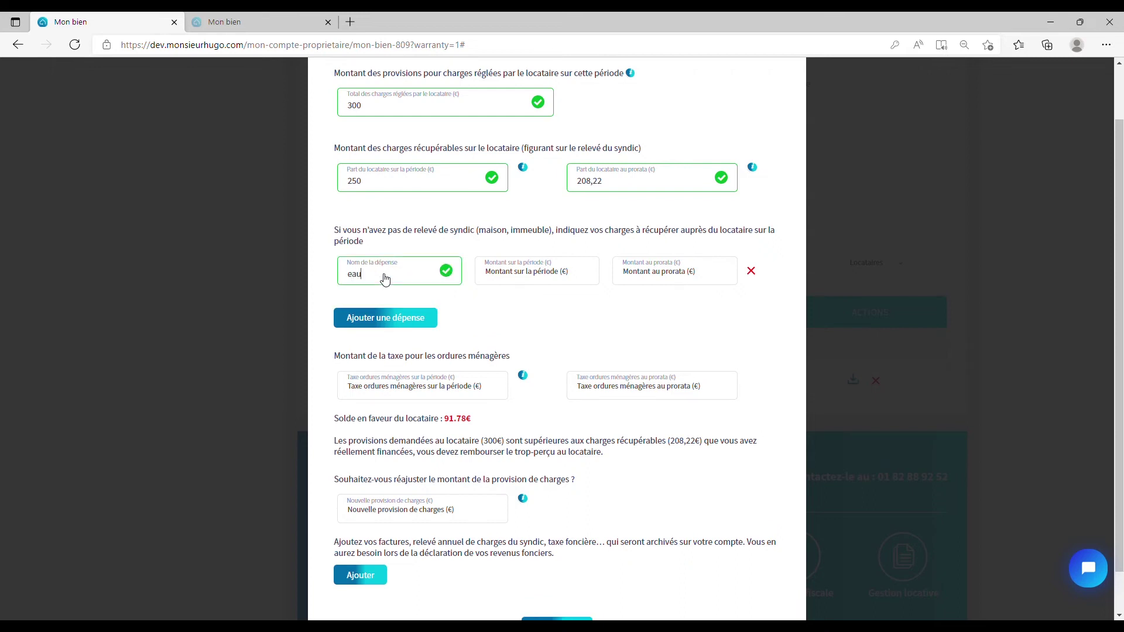
left_click(504, 275)
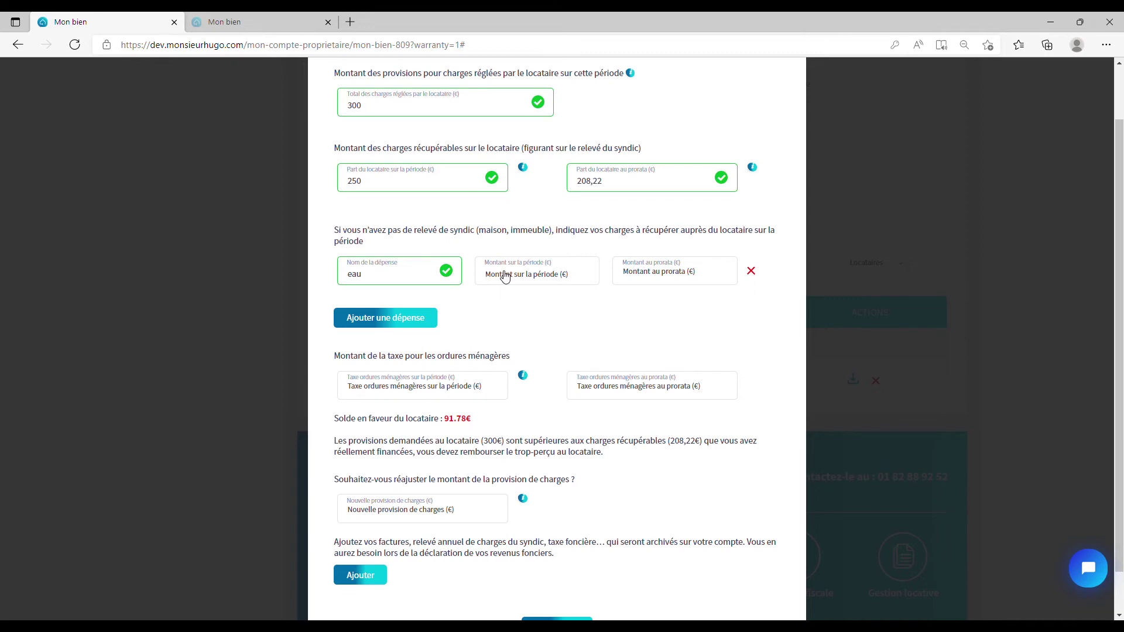
type("550")
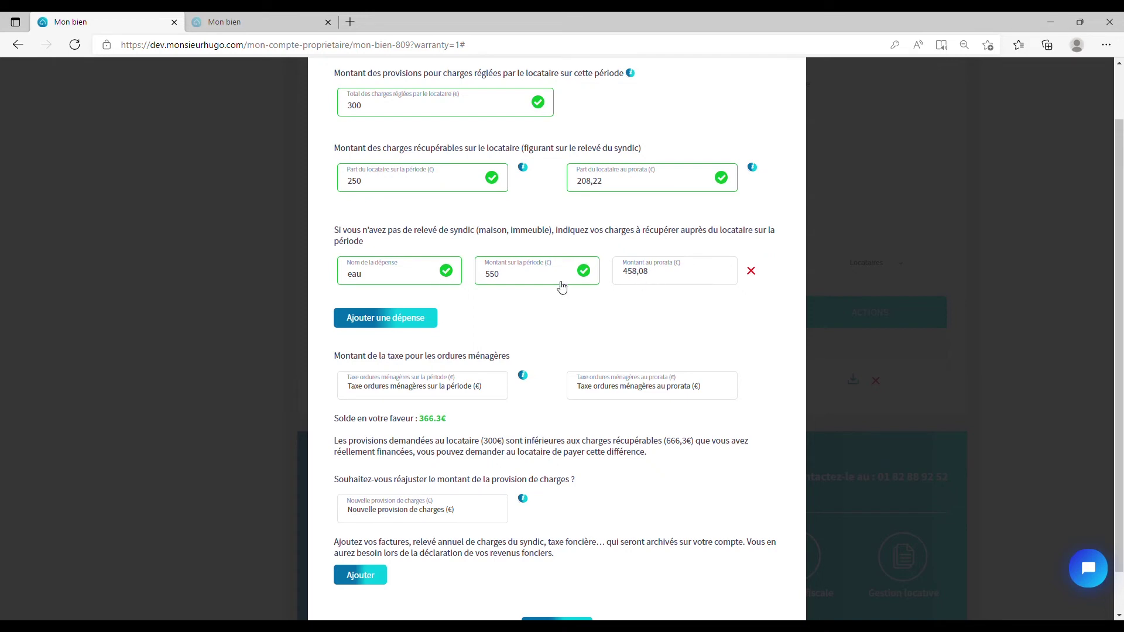
- Add a second recoverable expense named "elec" with an amount of 850 € for the period
left_click(409, 319)
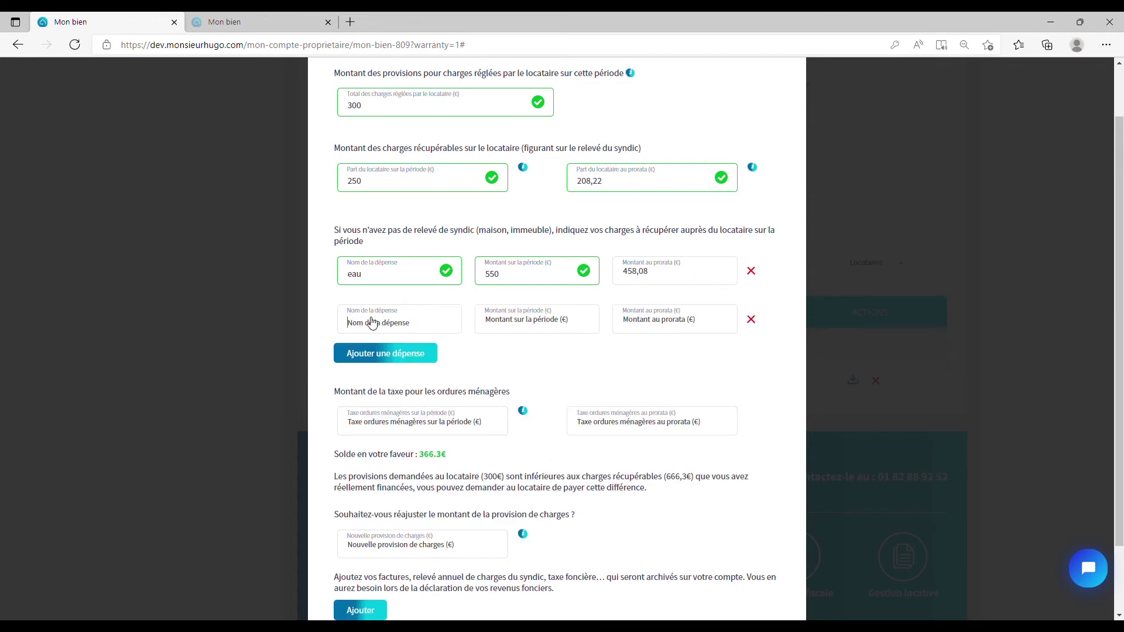
type("elec")
left_click(536, 321)
type("850")
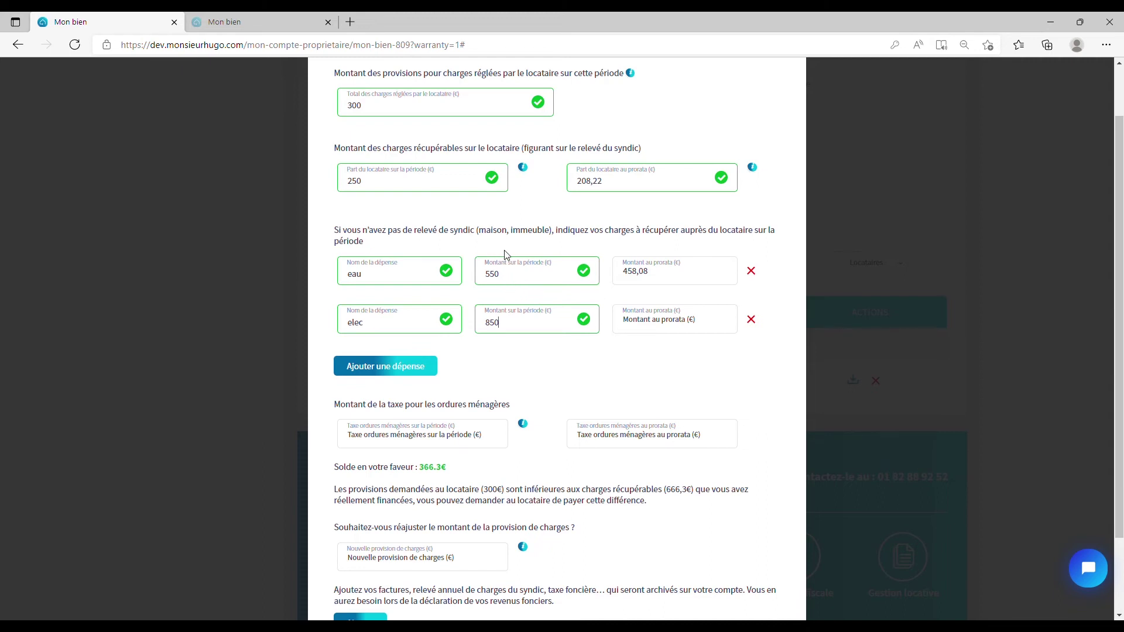
left_click(665, 362)
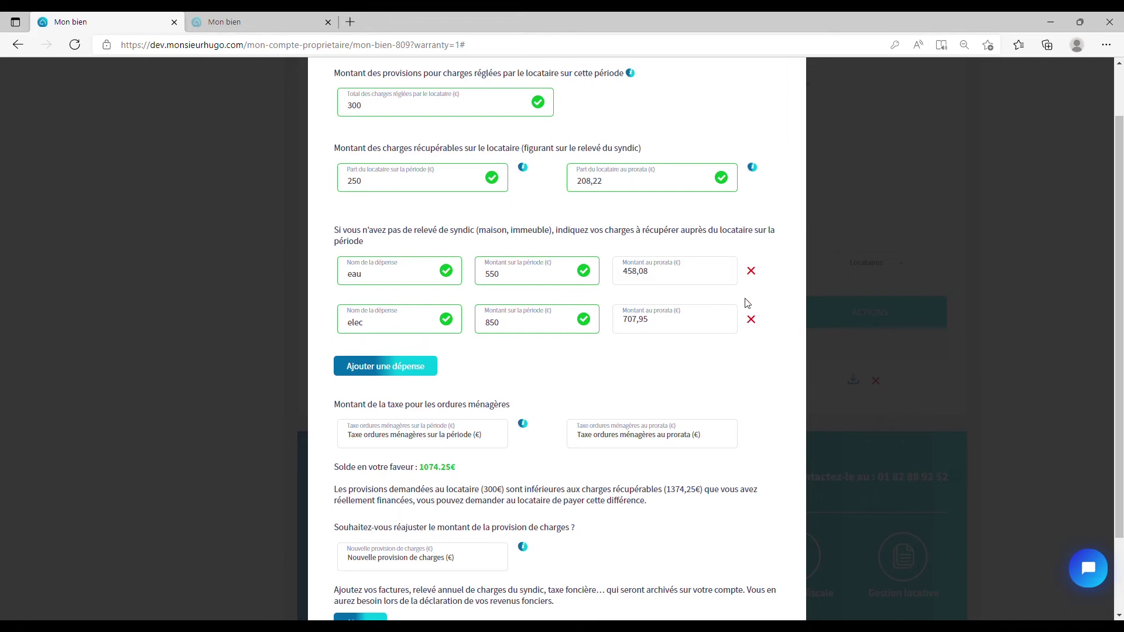
- Remove the "eau" expense from the recoverable charges
left_click(750, 273)
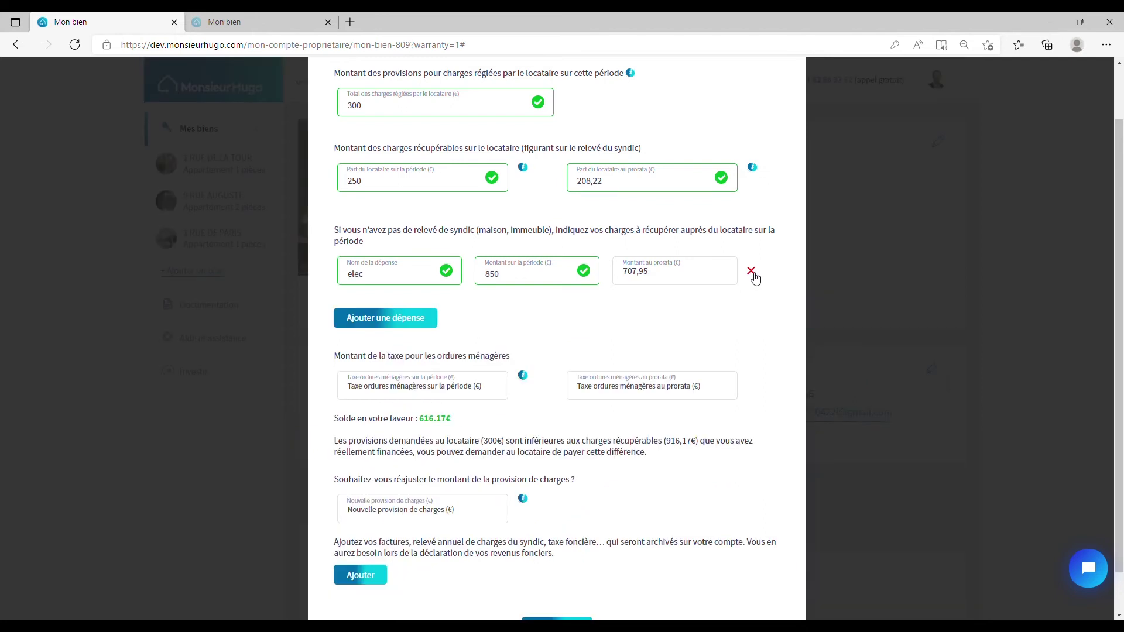
- Remove the "elec" expense from the recoverable charges and set the household waste tax for the period to 150 €
left_click(752, 273)
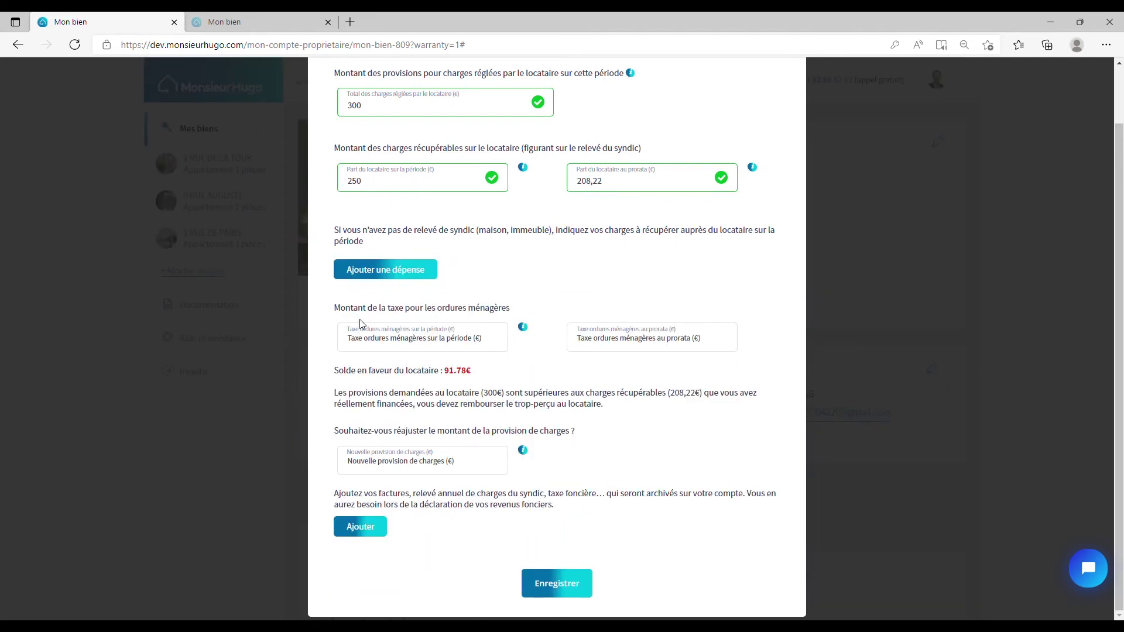
left_click(399, 340)
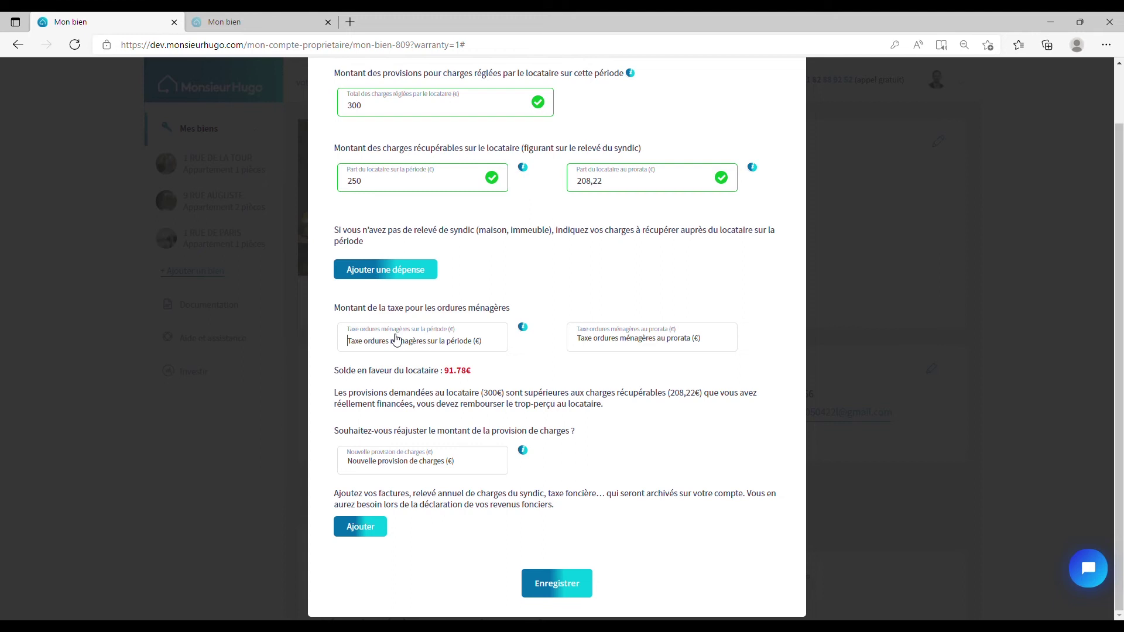
left_click(428, 349)
type("150")
left_click(571, 382)
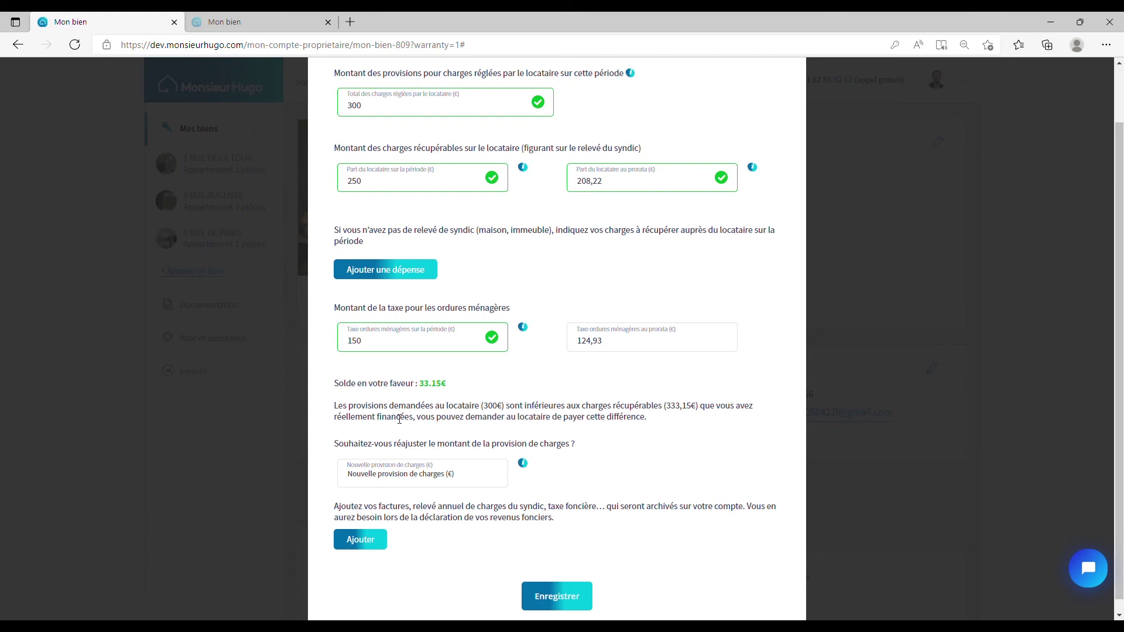
- Check the balance against the provisions paid and the recoverable charges, and save the charge regularisation form
left_click_drag(418, 390, 447, 390)
left_click(434, 392)
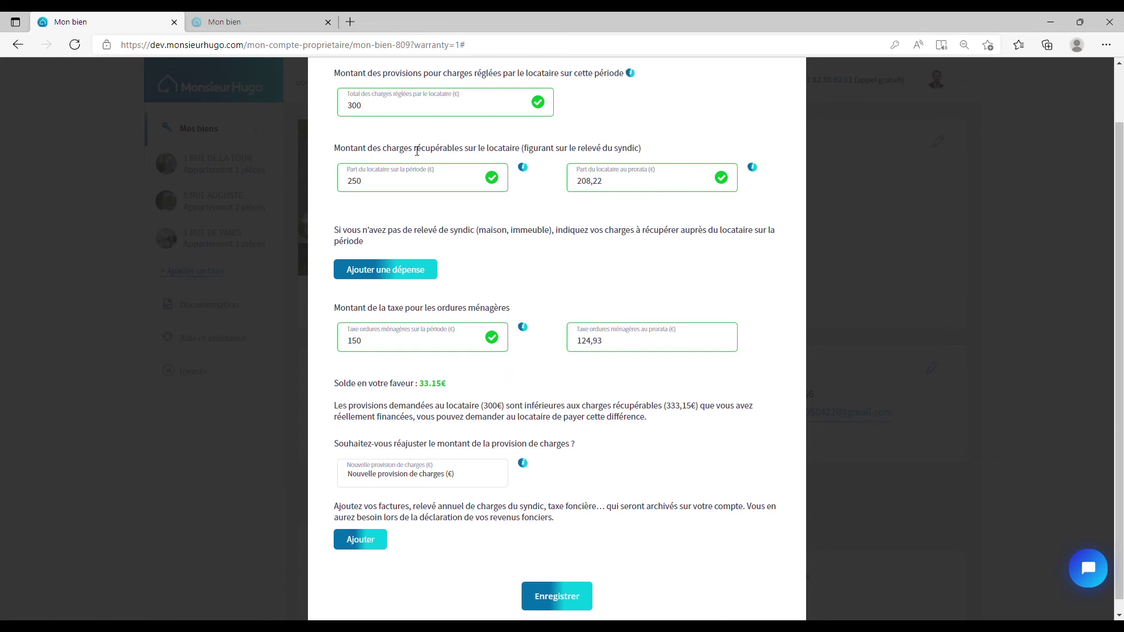
left_click(357, 107)
left_click_drag(666, 410, 699, 413)
left_click_drag(447, 385, 426, 388)
left_click(365, 431)
left_click(547, 598)
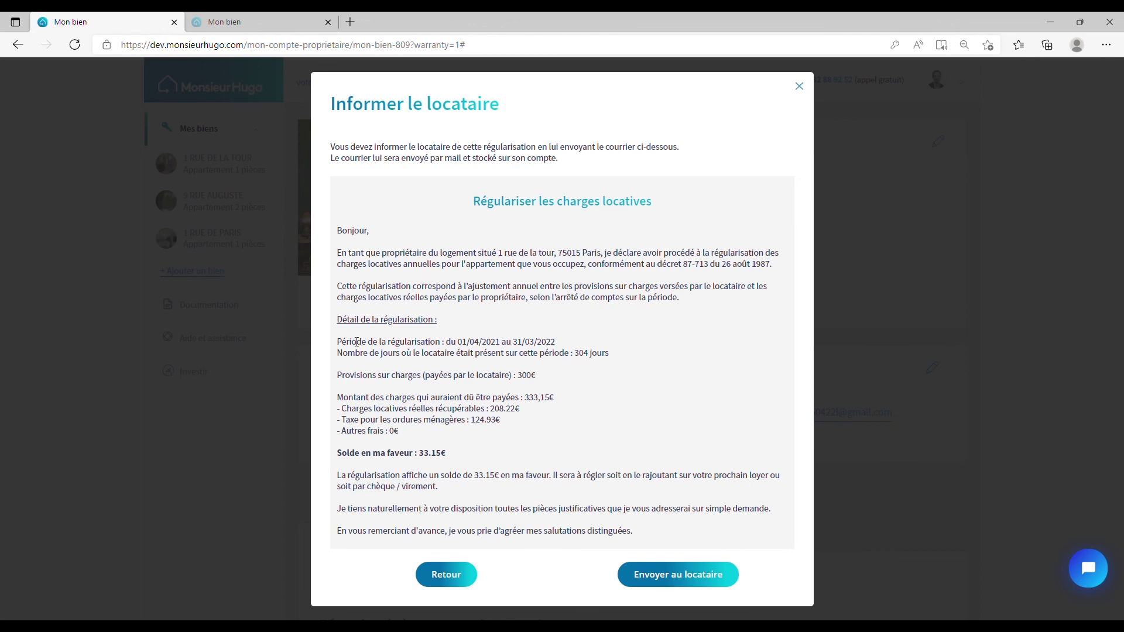
- Review the regularisation details and balance in the generated letter, and send it to the tenant
left_click_drag(339, 319, 426, 440)
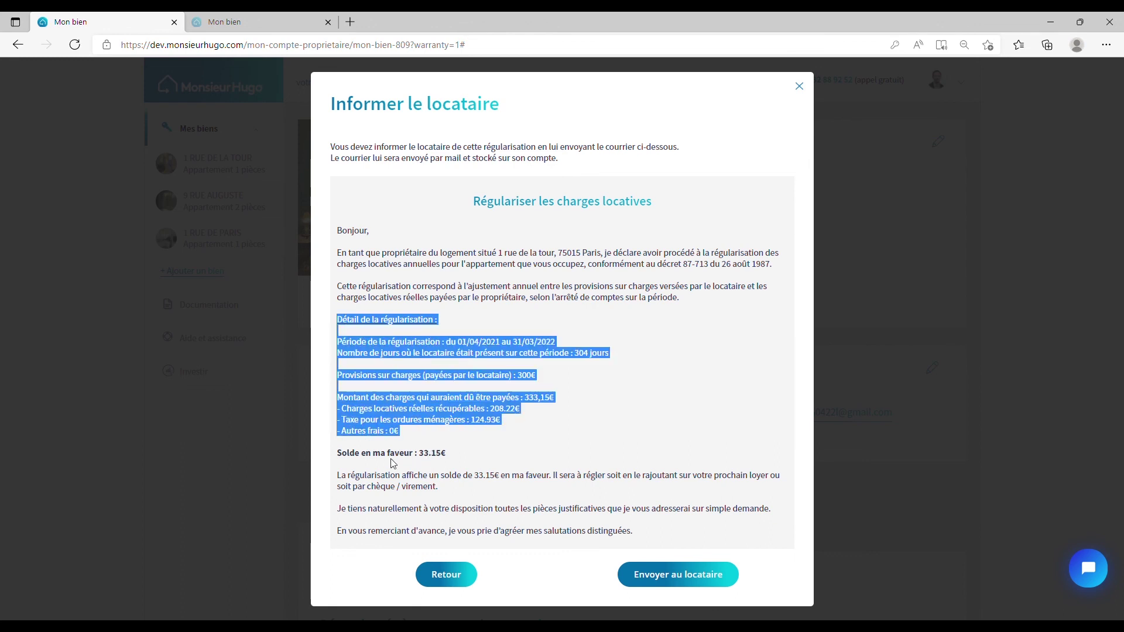
left_click(360, 456)
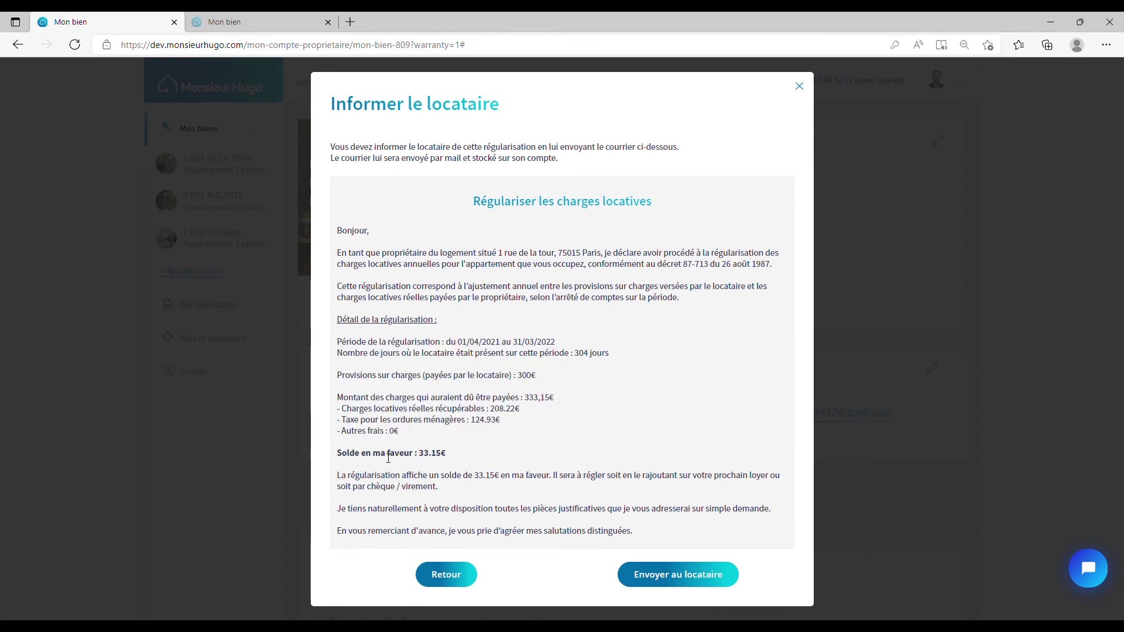
left_click_drag(418, 457, 447, 456)
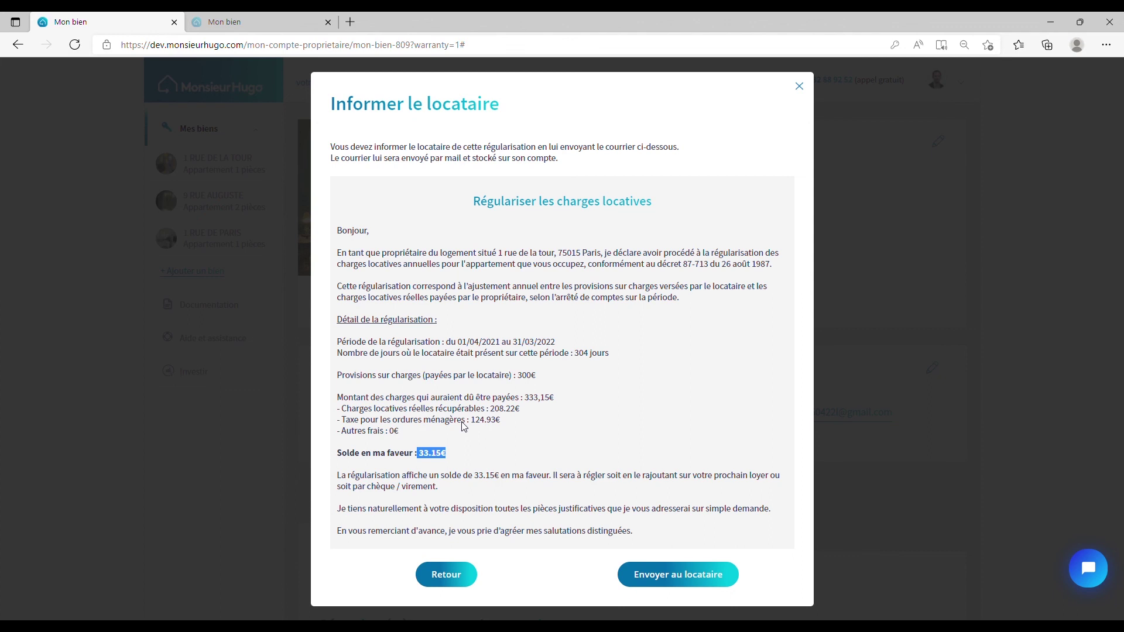
left_click(613, 395)
left_click(670, 579)
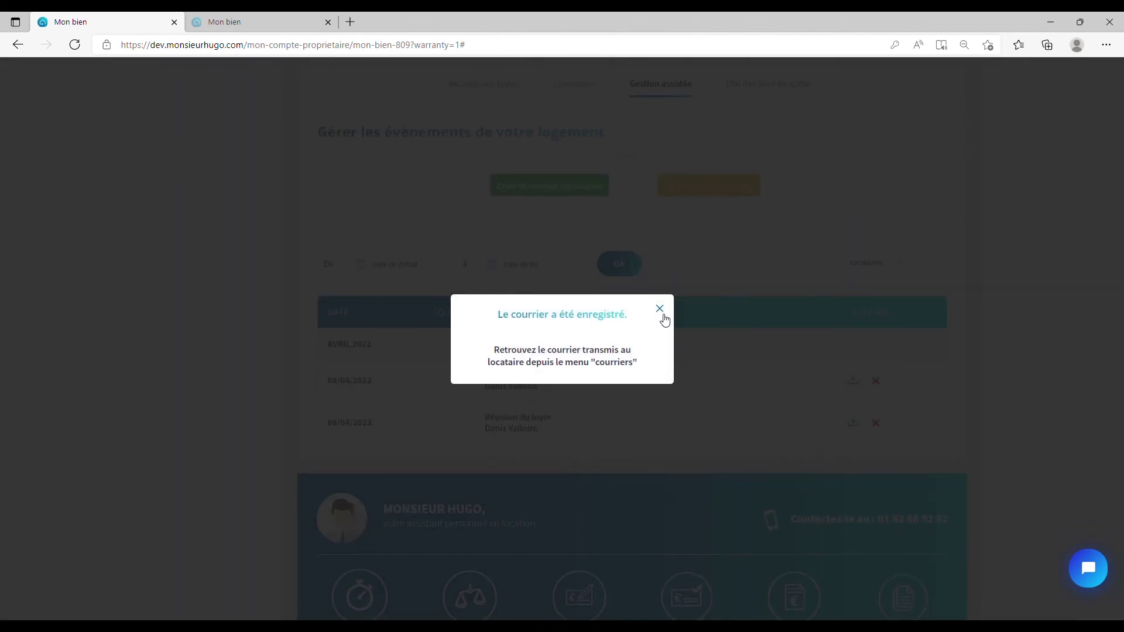
left_click(660, 309)
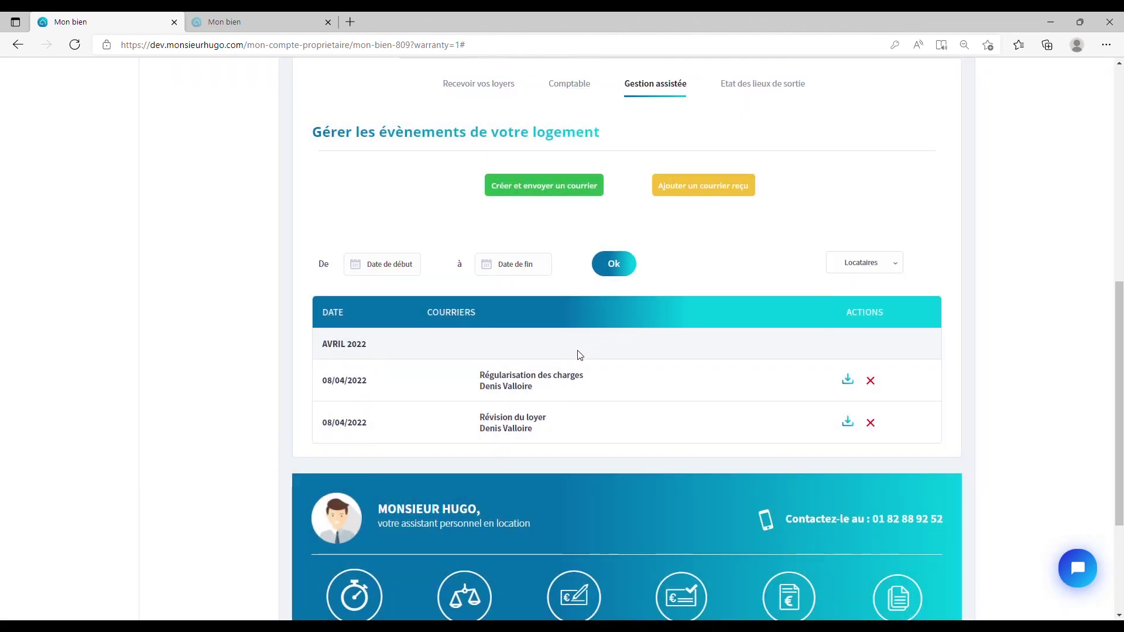